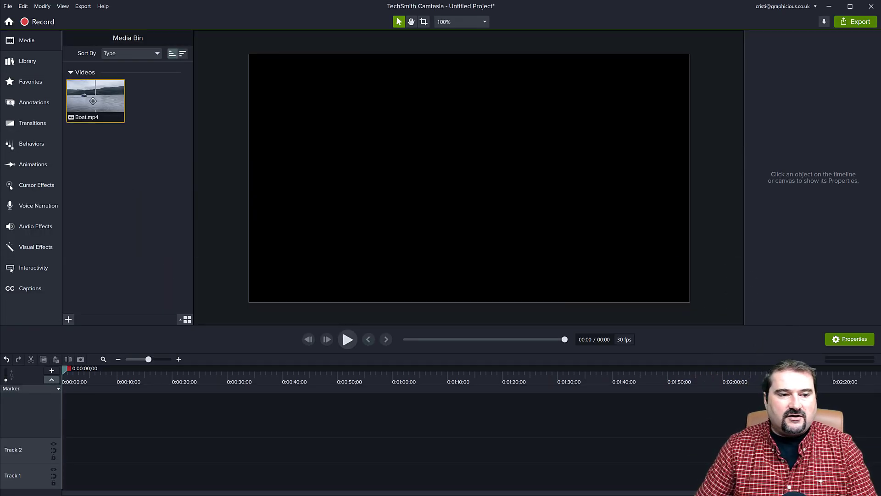
Step: Add Boat.mp4 to Track 1 and silence the clip's audio
{"action": "mouse_move", "coordinate": [95, 97]}
{"action": "left_mouse_down"}
{"action": "mouse_move", "coordinate": [115, 309]}
{"action": "mouse_move", "coordinate": [83, 475]}
{"action": "left_mouse_up"}
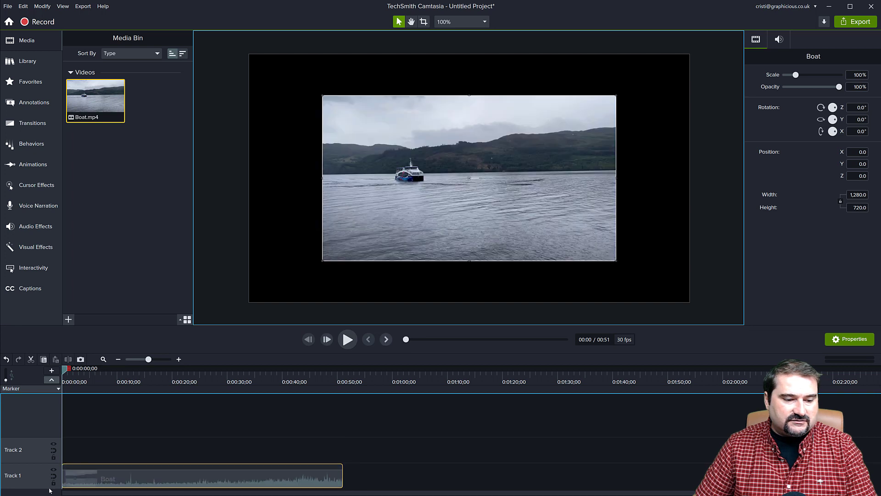
{"action": "right_click", "coordinate": [137, 478]}
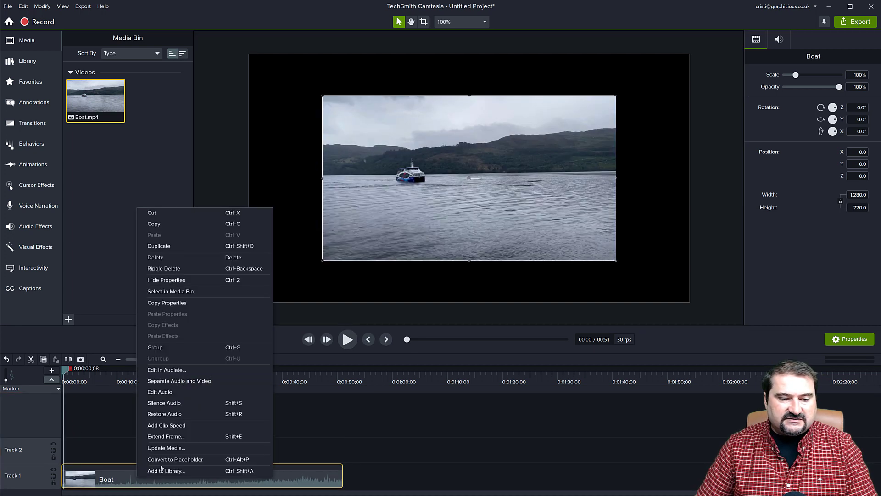
{"action": "left_click", "coordinate": [172, 404]}
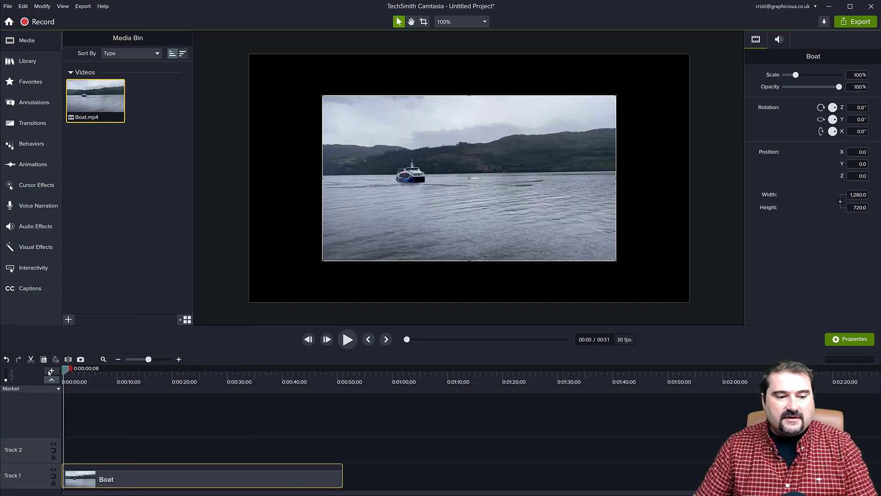
{"action": "left_click_drag", "start_coordinate": [66, 373], "coordinate": [324, 386]}
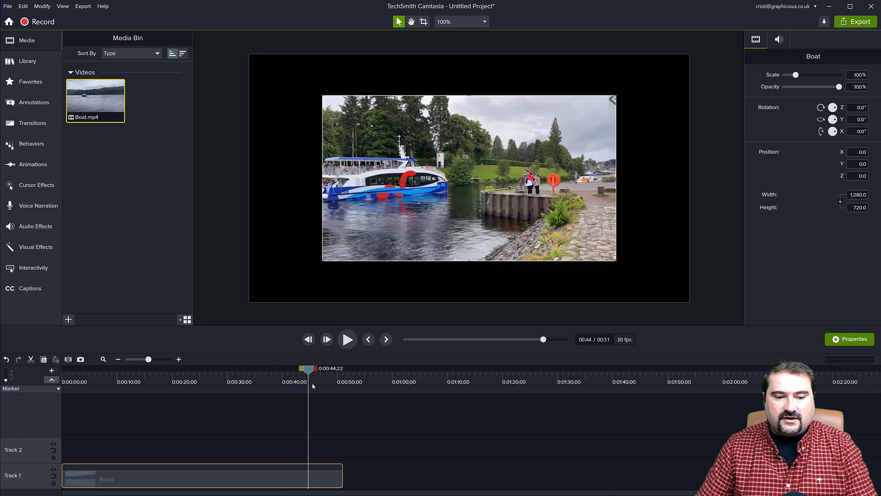
{"action": "left_click_drag", "start_coordinate": [323, 386], "coordinate": [322, 386]}
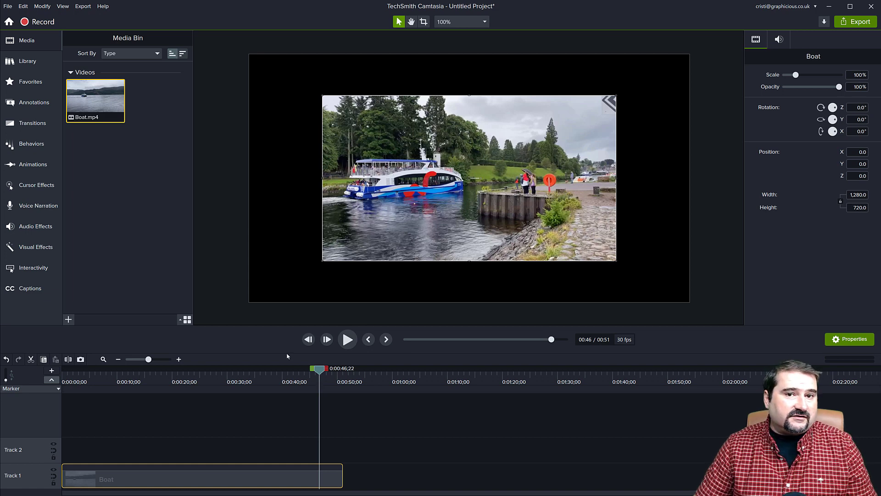
{"action": "right_click", "coordinate": [231, 480]}
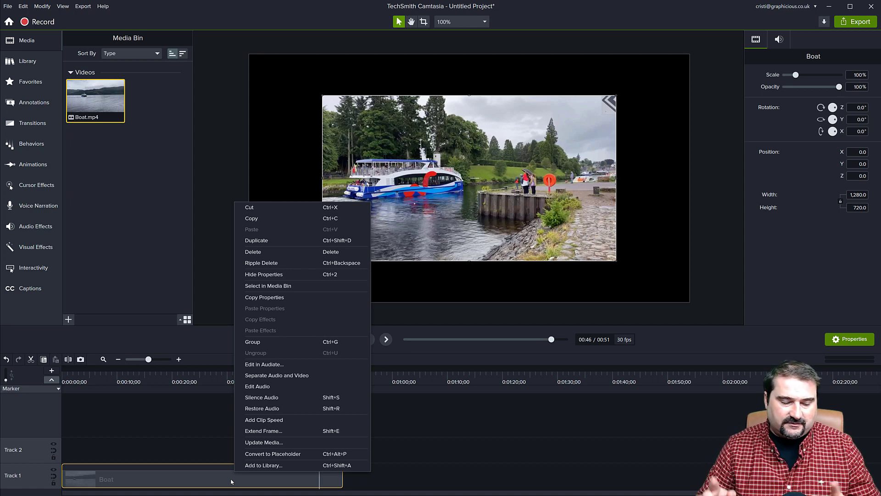
{"action": "left_click", "coordinate": [144, 295]}
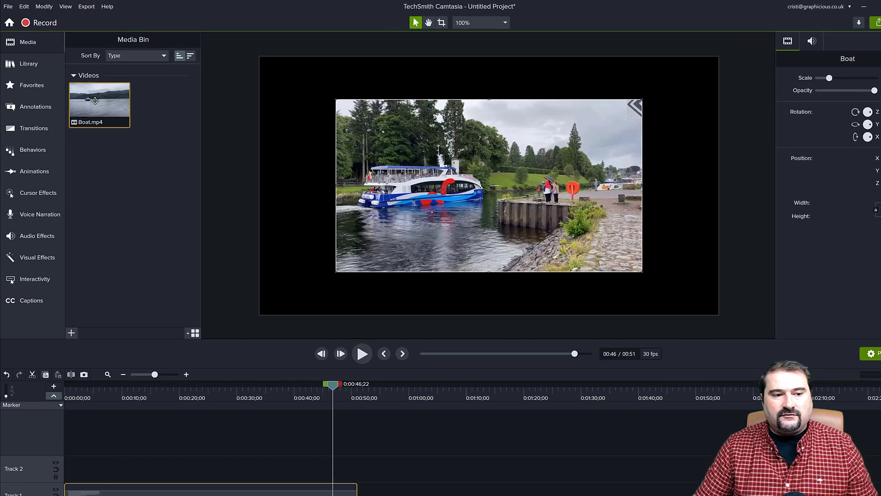
Step: Generate a reversed copy of Boat.mp4 in the Media Bin with Reverse Video
{"action": "left_click", "coordinate": [89, 104]}
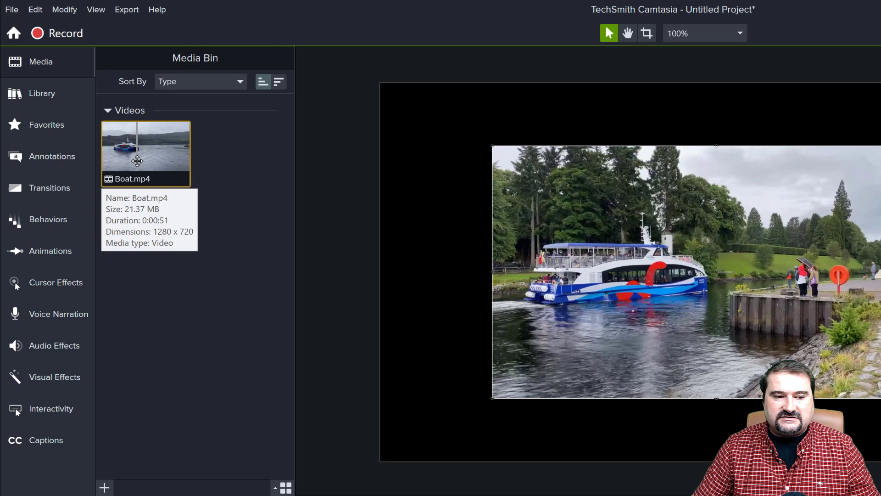
{"action": "right_click", "coordinate": [139, 159]}
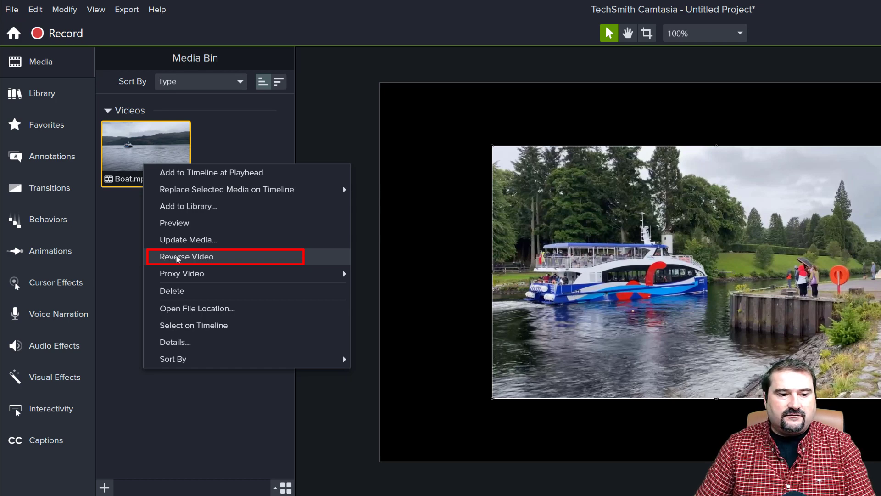
{"action": "left_click", "coordinate": [177, 256]}
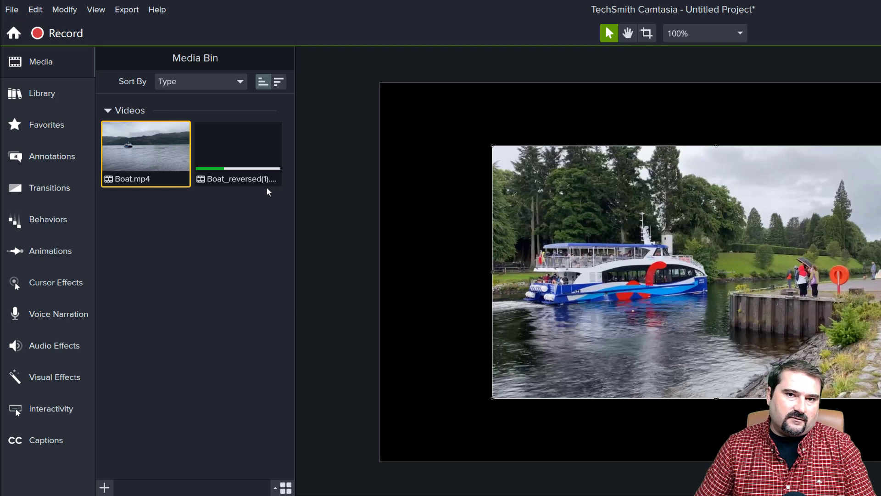
Step: Select the Boat_reversed(1) thumbnail while its Reverse Video processing completes
{"action": "left_click", "coordinate": [252, 163]}
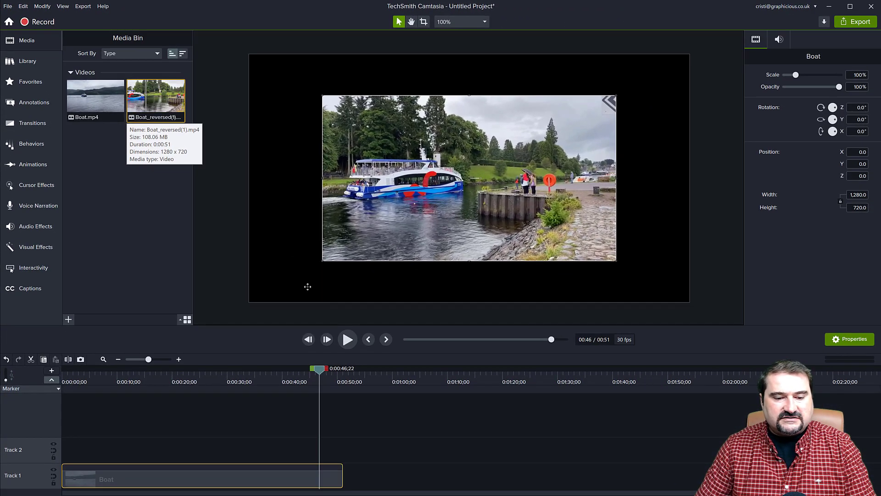
Step: Place Boat_reversed(1) on Track 1 after Boat and scrub into it
{"action": "left_click_drag", "start_coordinate": [145, 104], "coordinate": [355, 474]}
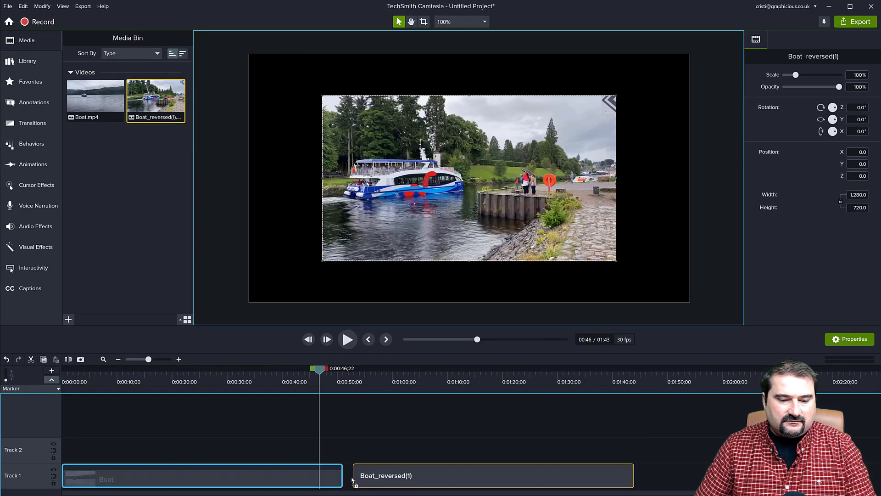
{"action": "left_click", "coordinate": [354, 372]}
{"action": "mouse_move", "coordinate": [357, 373]}
{"action": "left_mouse_down"}
{"action": "mouse_move", "coordinate": [502, 374]}
{"action": "mouse_move", "coordinate": [358, 383]}
{"action": "left_mouse_up"}
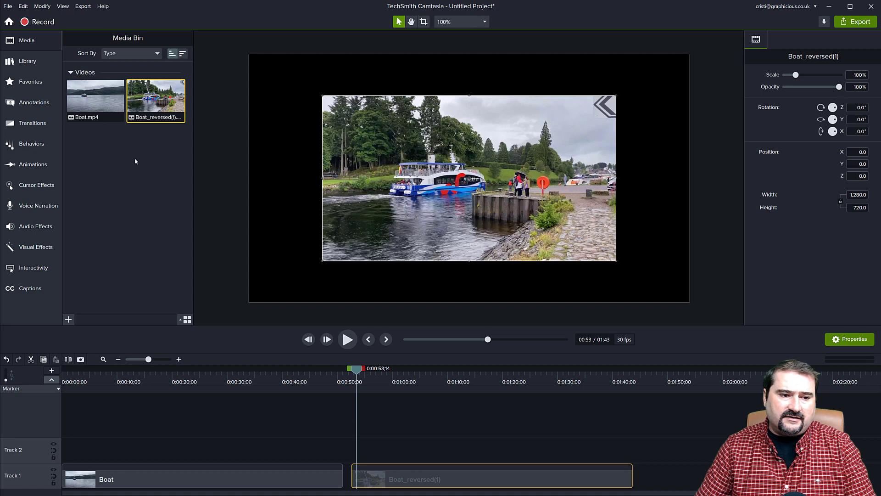
Step: Select the reversed clip and briefly play and stop its preview
{"action": "left_click", "coordinate": [174, 479]}
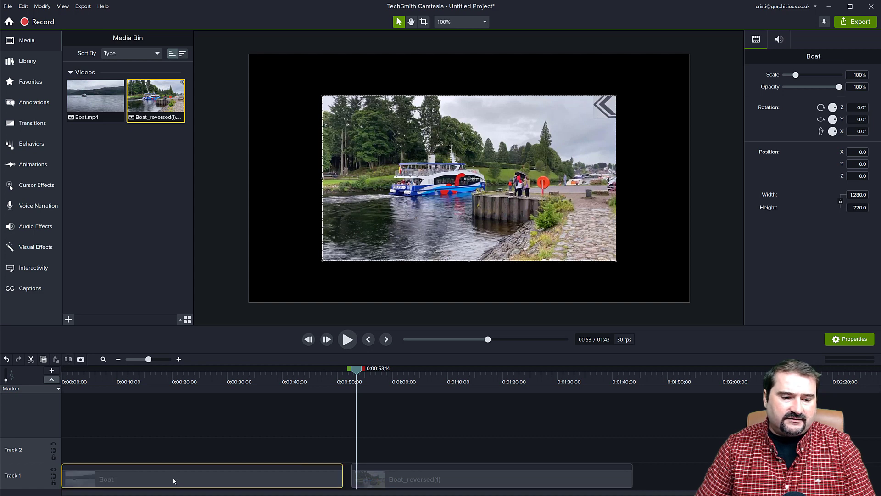
{"action": "left_click", "coordinate": [90, 105]}
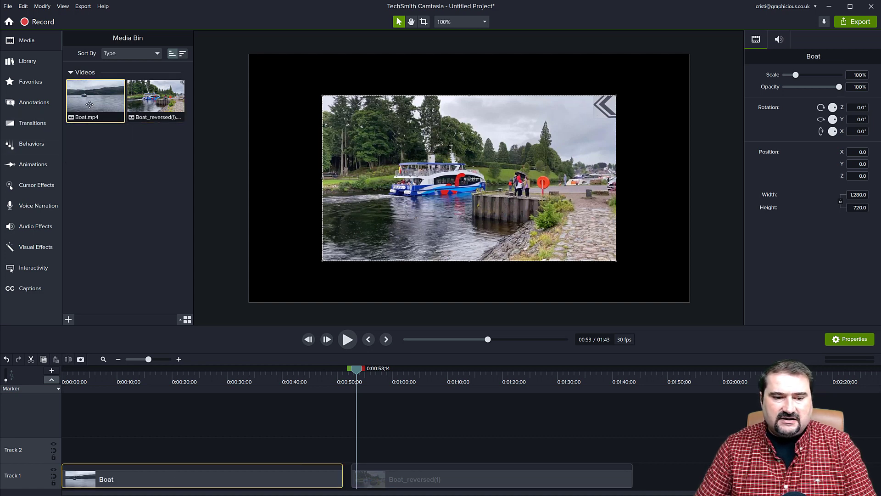
{"action": "left_click", "coordinate": [398, 485]}
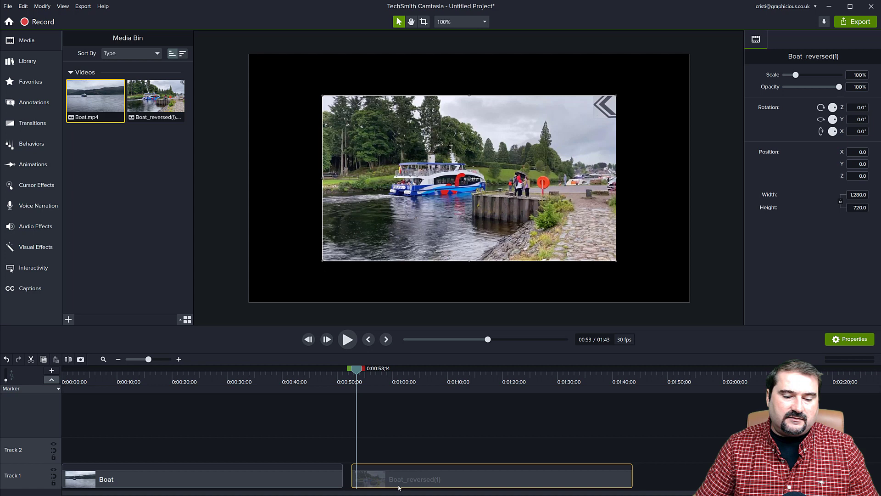
{"action": "key", "text": "space"}
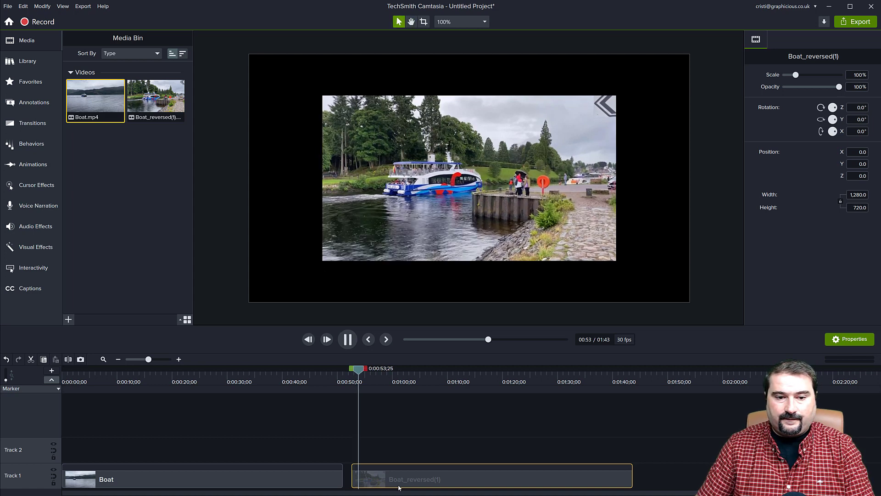
{"action": "key", "text": "space"}
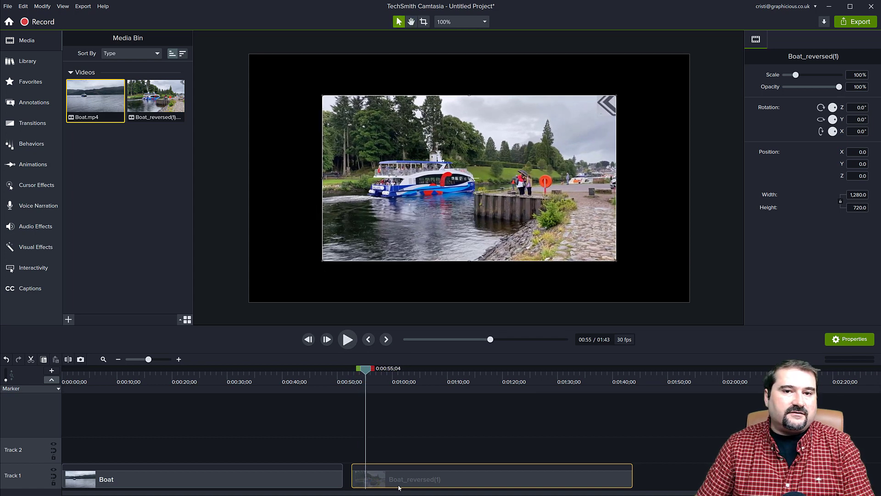
Step: Delete Boat_reversed(1) from Track 1, reselect Boat, and bring up the reversed media's actions
{"action": "left_click", "coordinate": [404, 475]}
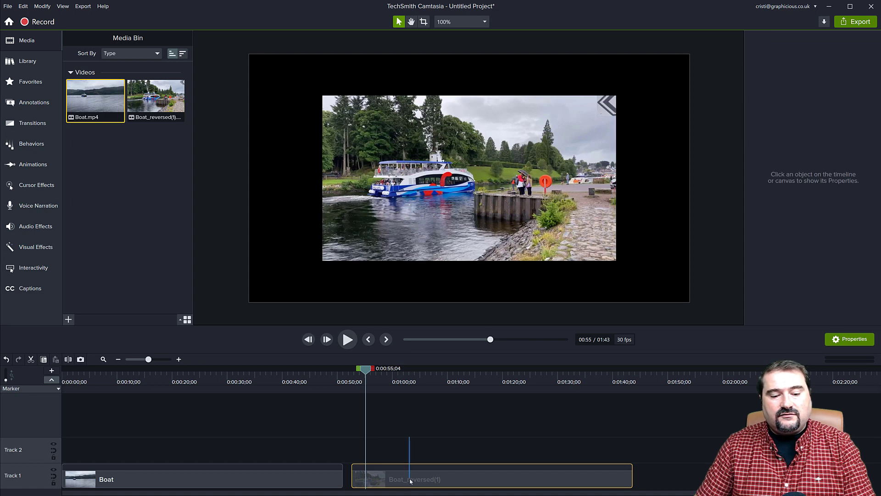
{"action": "key", "text": "Delete"}
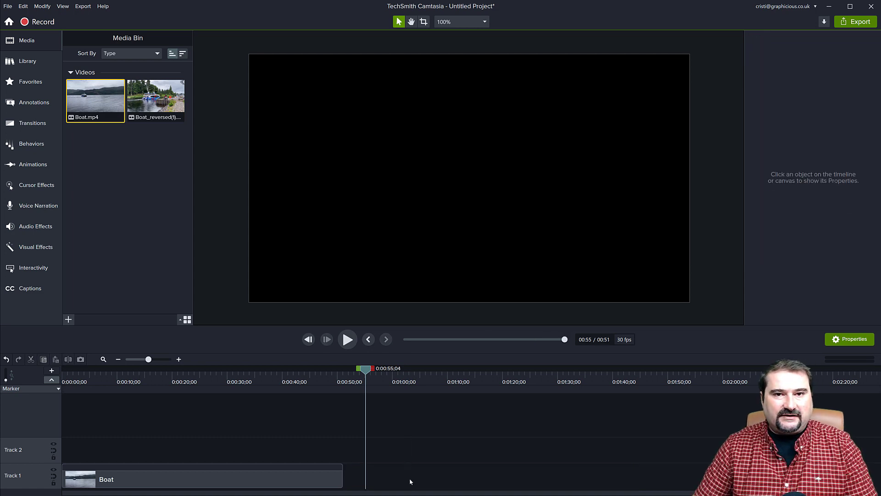
{"action": "mouse_move", "coordinate": [366, 369]}
{"action": "left_mouse_down"}
{"action": "mouse_move", "coordinate": [98, 412]}
{"action": "mouse_move", "coordinate": [170, 421]}
{"action": "left_mouse_up"}
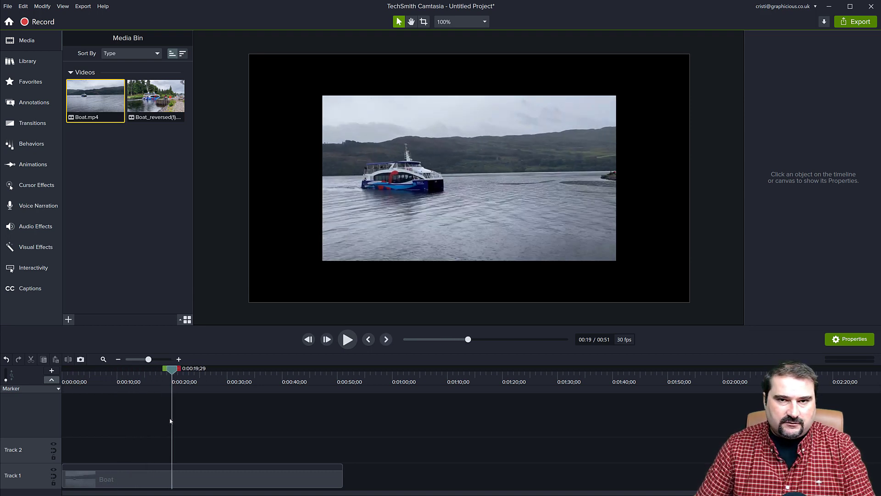
{"action": "left_click", "coordinate": [171, 480]}
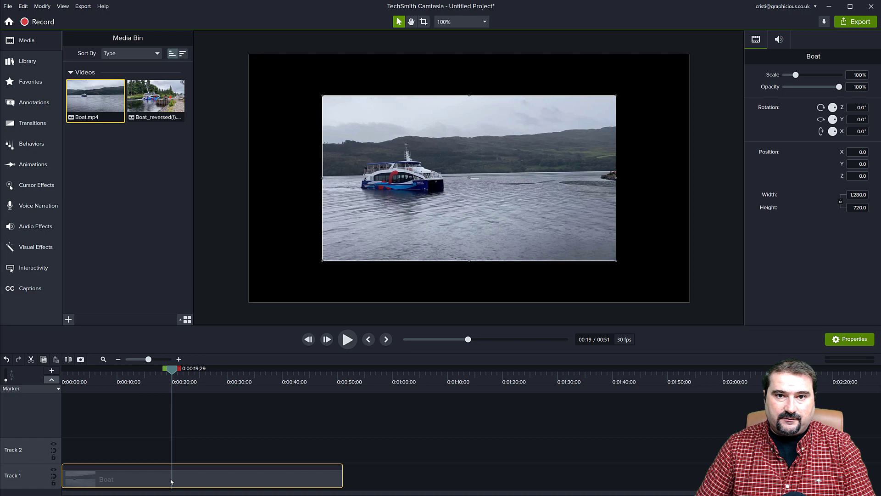
{"action": "right_click", "coordinate": [154, 100]}
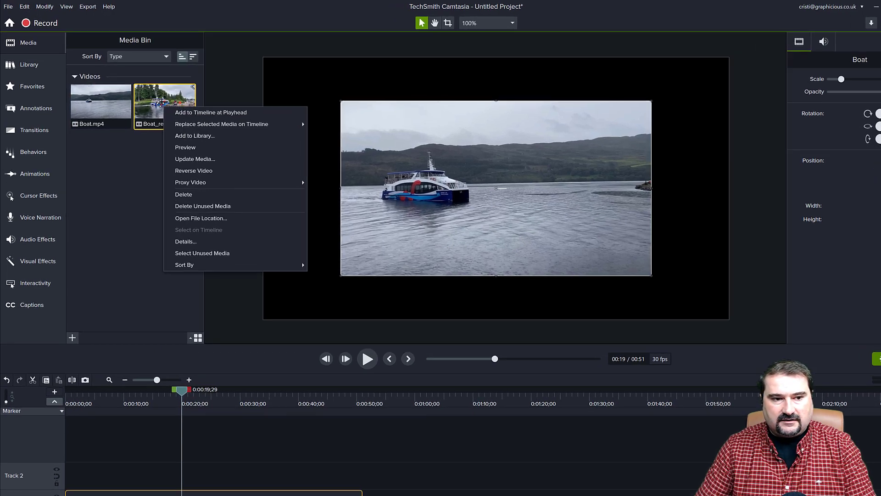
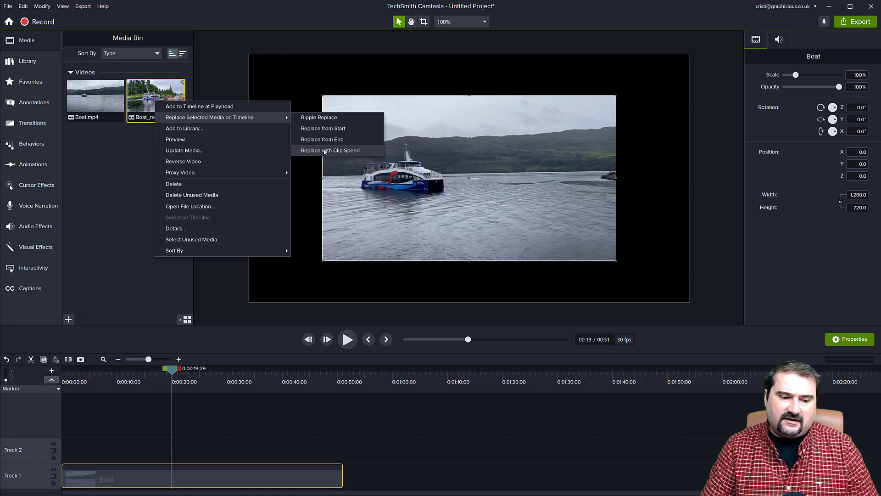
Step: Replace the Track 1 Boat clip with Boat_reversed(1) using Replace with Clip Speed
{"action": "left_click", "coordinate": [325, 150]}
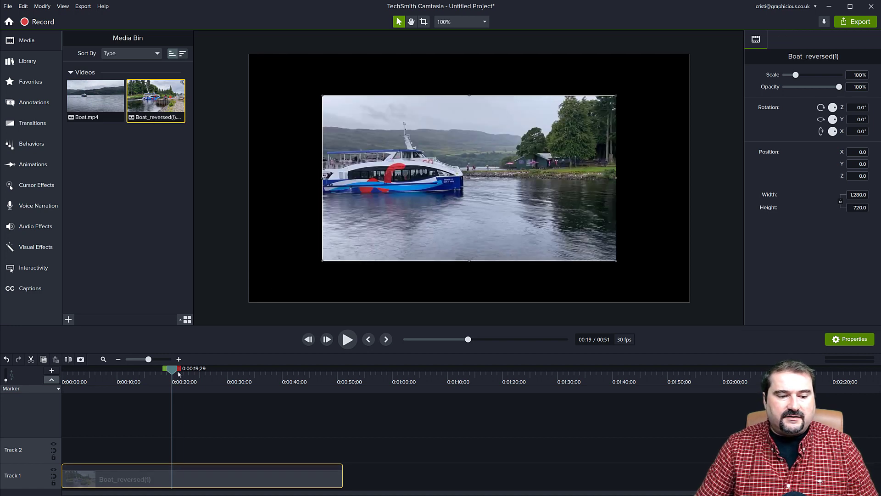
Step: Play the reversed clip briefly from near 0:00, then create a proxy video for Boat_reversed(1)
{"action": "left_click_drag", "start_coordinate": [179, 373], "coordinate": [80, 375]}
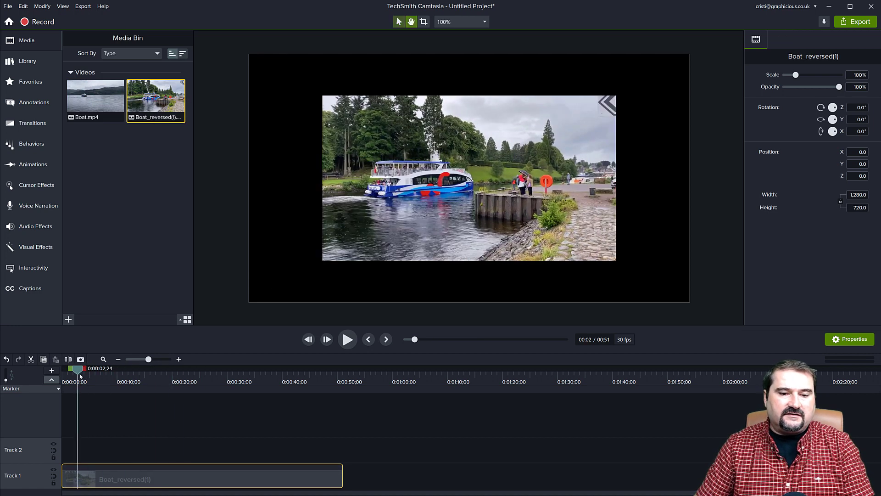
{"action": "key", "text": "space"}
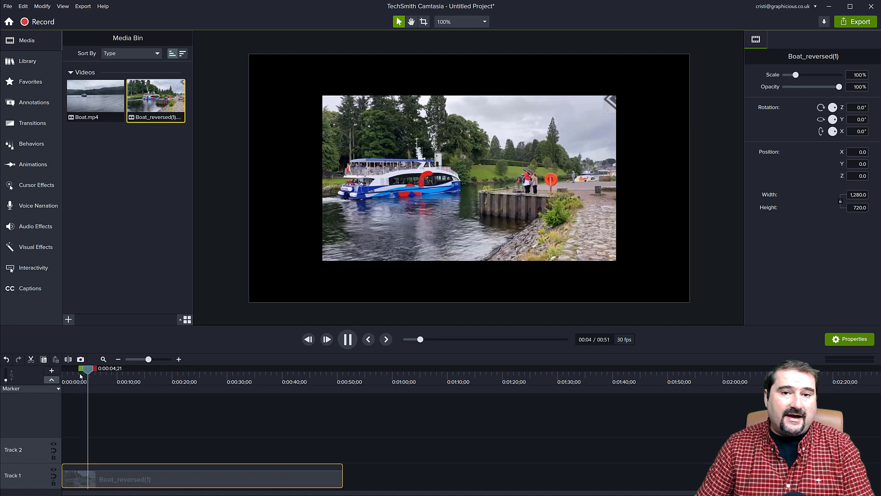
{"action": "key", "text": "space"}
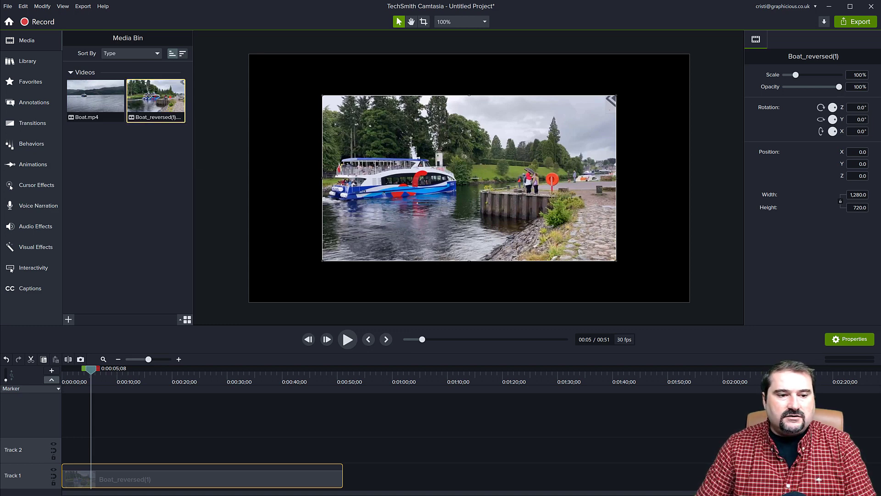
{"action": "right_click", "coordinate": [157, 111]}
{"action": "mouse_move", "coordinate": [178, 171]}
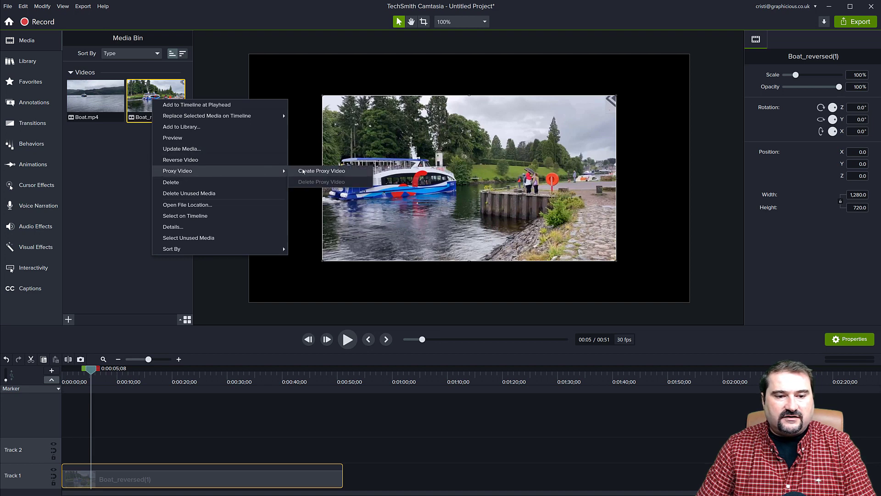
{"action": "left_click", "coordinate": [302, 171]}
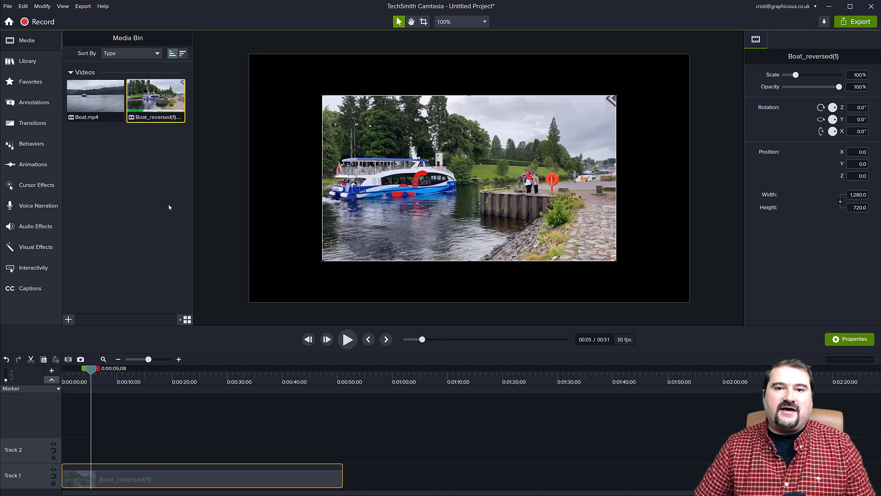